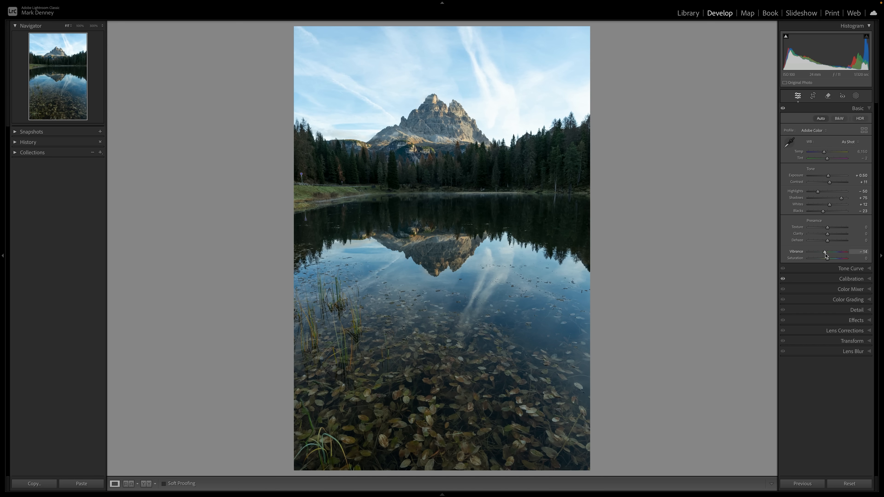
# Step: Try Saturation and Vibrance at -100 one at a time, resetting Vibrance and Saturation to 0 in between
pyautogui.moveTo(828, 256); pyautogui.dragTo(834, 256)
pyautogui.doubleClick(797, 252)
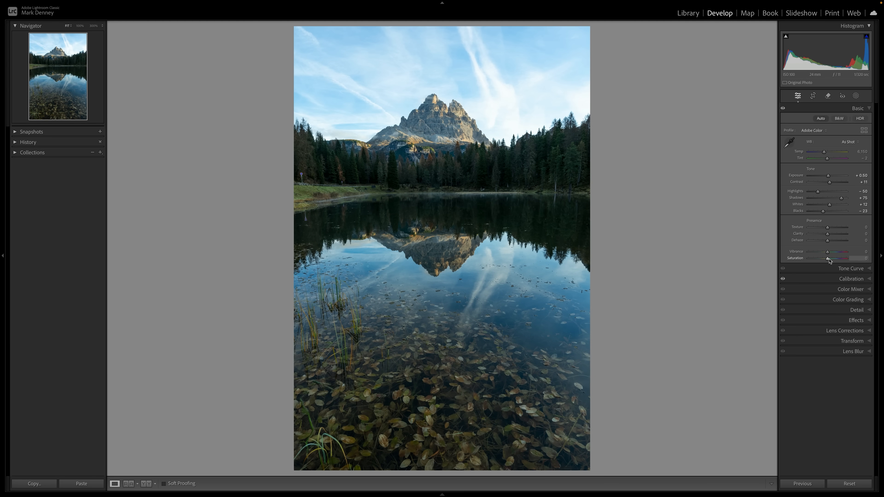
pyautogui.moveTo(829, 258); pyautogui.dragTo(804, 259)
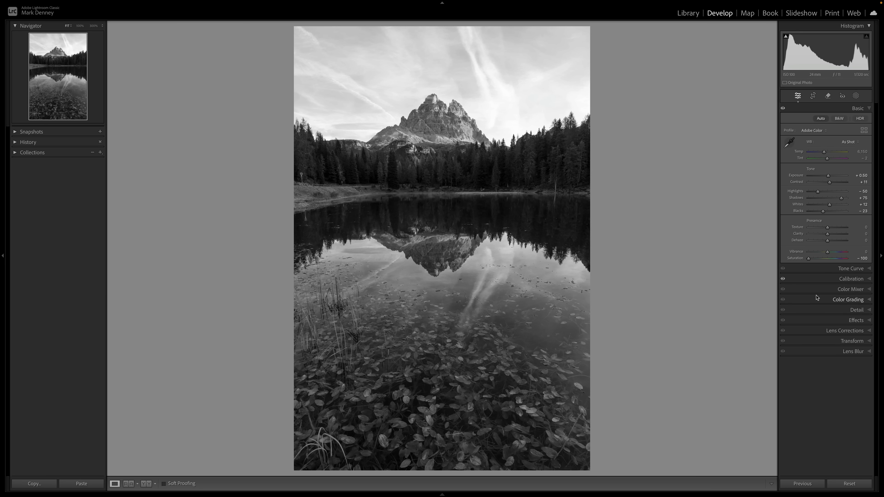
pyautogui.doubleClick(798, 258)
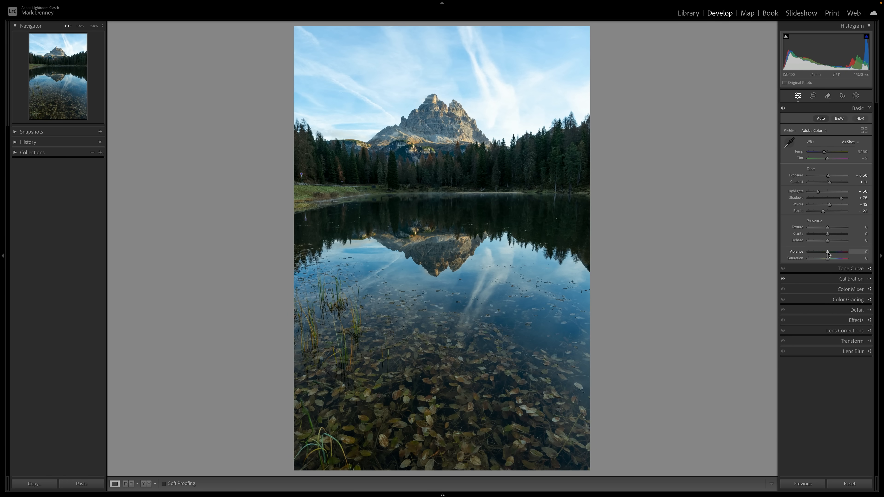
pyautogui.moveTo(828, 252); pyautogui.dragTo(782, 256)
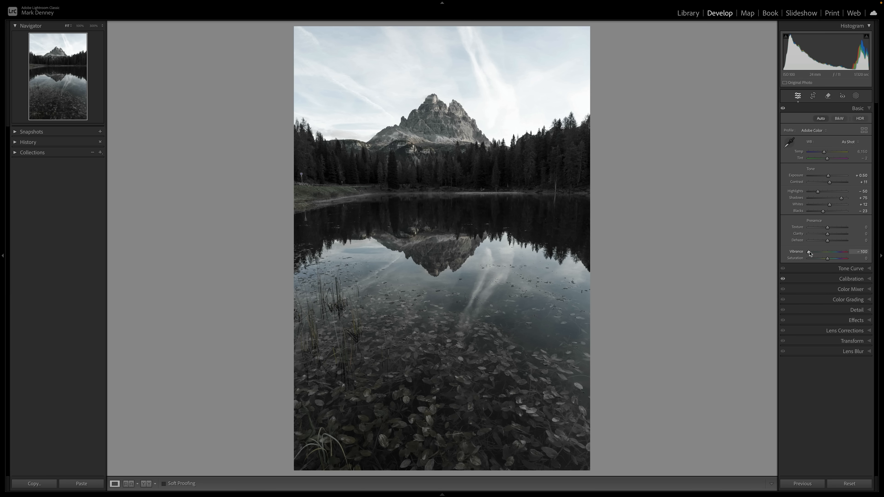
# Step: Set the photo's Vibrance to -12 after checking the Calibration saturation settings
pyautogui.moveTo(809, 253); pyautogui.dragTo(826, 254)
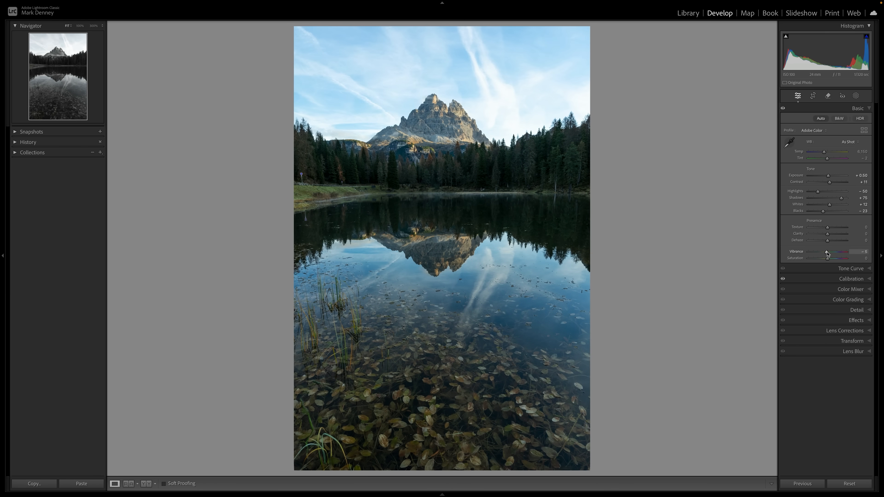
pyautogui.click(851, 279)
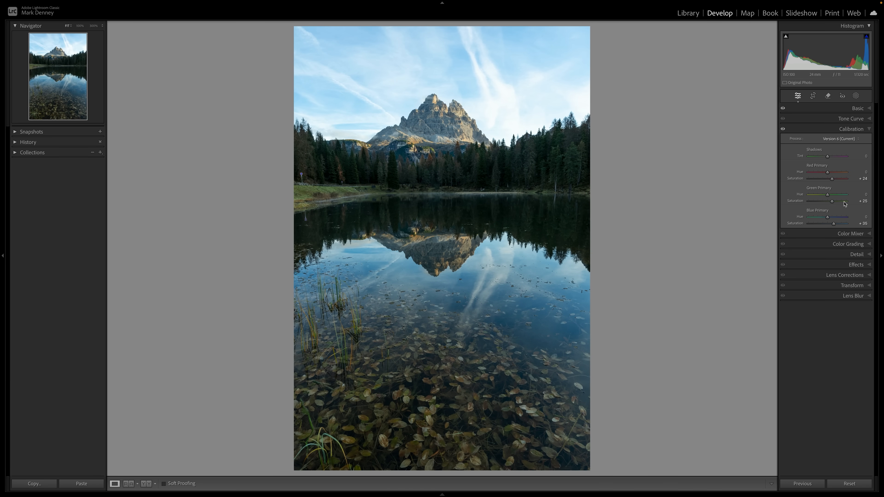
pyautogui.click(858, 132)
pyautogui.click(857, 108)
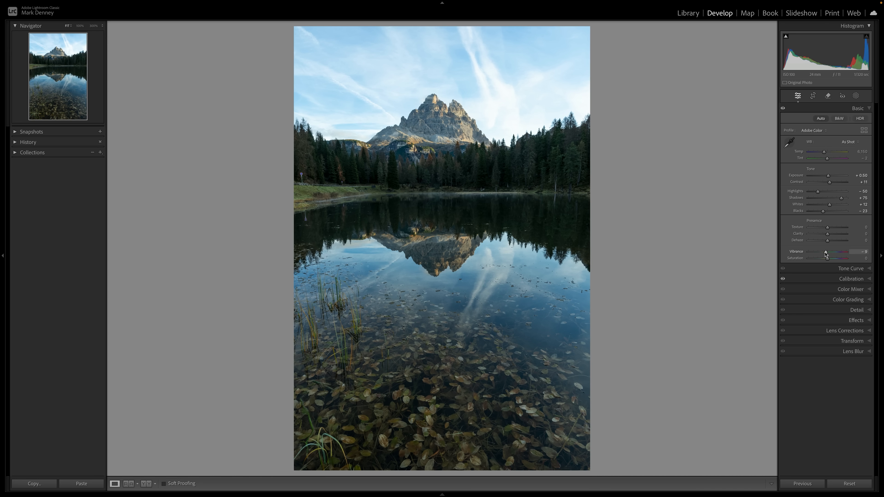
pyautogui.moveTo(825, 253); pyautogui.dragTo(829, 255)
# Step: Reduce the saturation of the blues in the Color Mixer
pyautogui.click(857, 290)
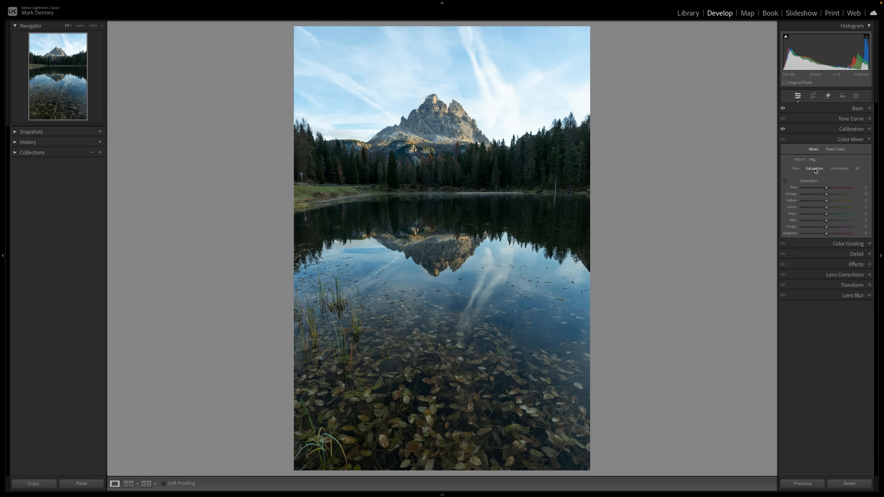
pyautogui.moveTo(827, 222); pyautogui.dragTo(771, 223)
pyautogui.moveTo(848, 224); pyautogui.dragTo(819, 230)
pyautogui.click(867, 141)
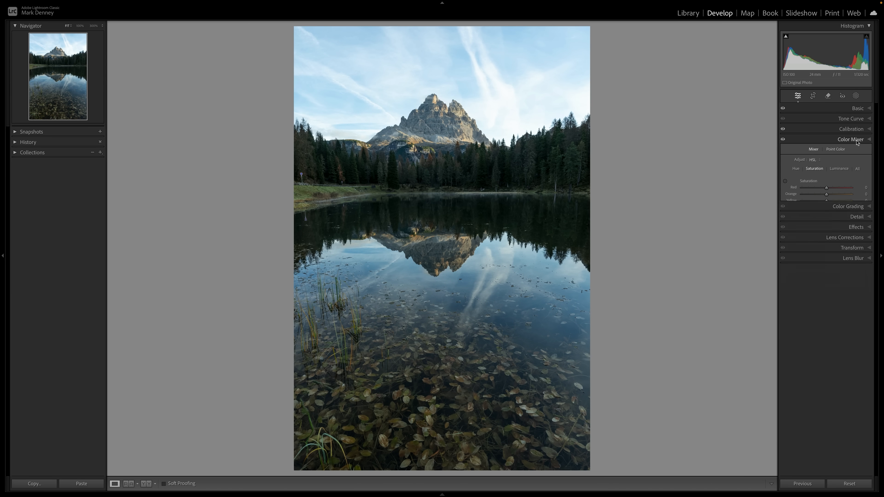
# Step: Set Highlights to -63 and Shadows to +73, and warm the white balance to Temp 7,681 and Tint +17
pyautogui.click(857, 109)
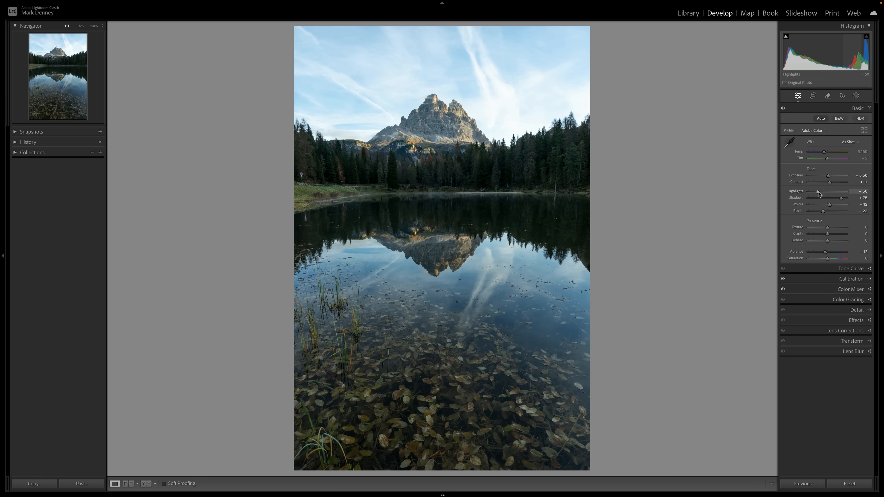
pyautogui.moveTo(819, 194)
pyautogui.mouseDown()
pyautogui.moveTo(786, 195)
pyautogui.moveTo(867, 202)
pyautogui.moveTo(675, 208)
pyautogui.moveTo(872, 211)
pyautogui.moveTo(783, 213)
pyautogui.moveTo(822, 207)
pyautogui.mouseUp()
pyautogui.moveTo(837, 200)
pyautogui.mouseDown()
pyautogui.moveTo(801, 200)
pyautogui.moveTo(849, 199)
pyautogui.moveTo(707, 200)
pyautogui.moveTo(850, 199)
pyautogui.moveTo(783, 199)
pyautogui.moveTo(839, 206)
pyautogui.mouseUp()
pyautogui.click(850, 144)
pyautogui.click(848, 150)
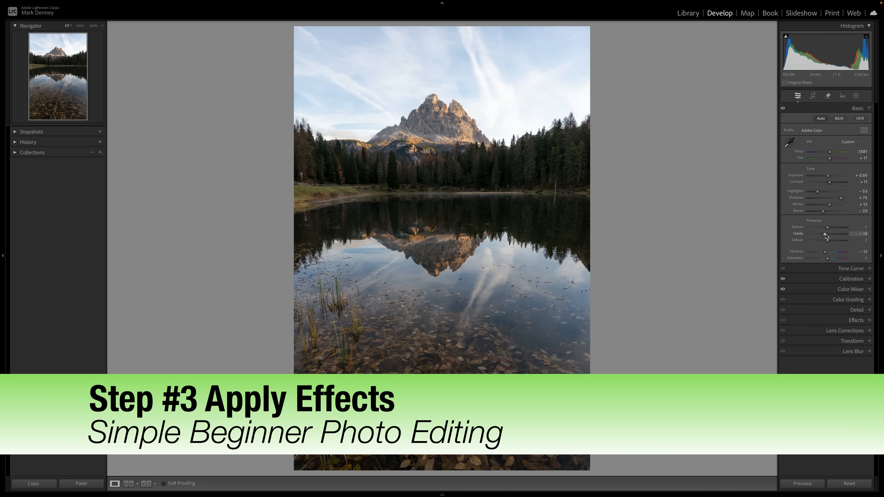
# Step: Set Texture to +10 and Clarity to -15, and add a post-crop vignette with an Amount of -14, comparing the photo without it
pyautogui.moveTo(827, 236); pyautogui.dragTo(830, 230)
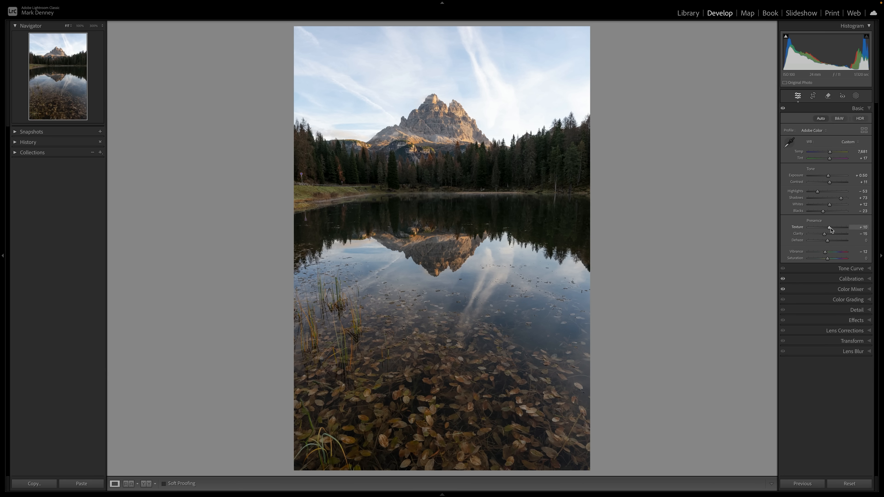
pyautogui.click(856, 321)
pyautogui.moveTo(827, 194); pyautogui.dragTo(826, 196)
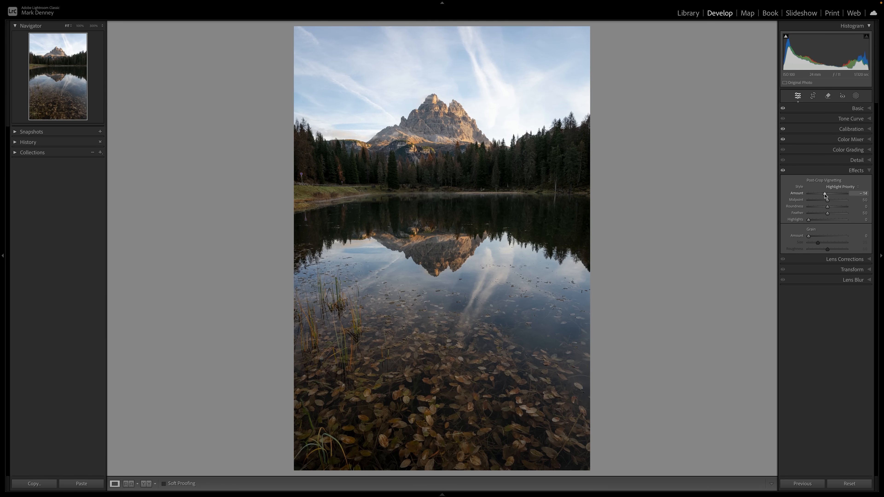
pyautogui.click(783, 171)
pyautogui.click(783, 171)
pyautogui.click(783, 170)
pyautogui.click(783, 170)
pyautogui.click(851, 170)
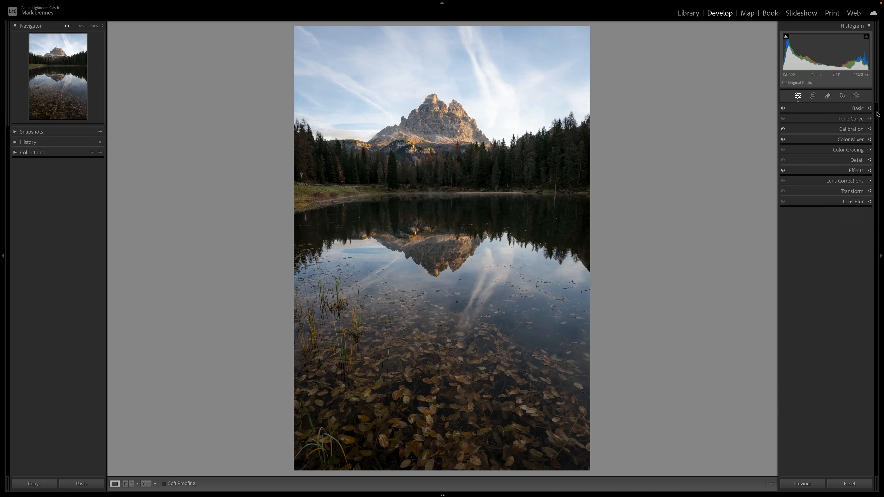
# Step: Crop the photo tighter at its original aspect ratio, trimming the foreground leaves and sides and repositioning the scene within the frame
pyautogui.click(814, 96)
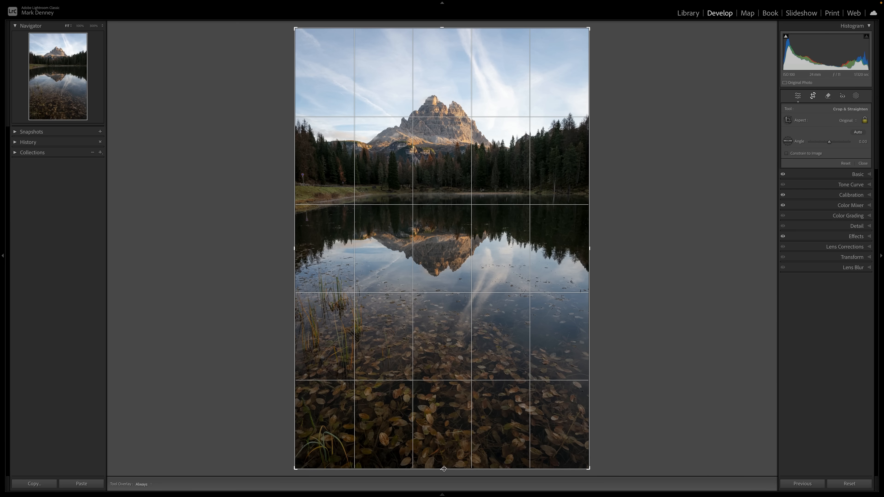
pyautogui.moveTo(444, 469); pyautogui.dragTo(443, 458)
pyautogui.moveTo(443, 452)
pyautogui.mouseDown()
pyautogui.moveTo(444, 468)
pyautogui.moveTo(444, 438)
pyautogui.mouseUp()
pyautogui.moveTo(436, 347); pyautogui.dragTo(438, 338)
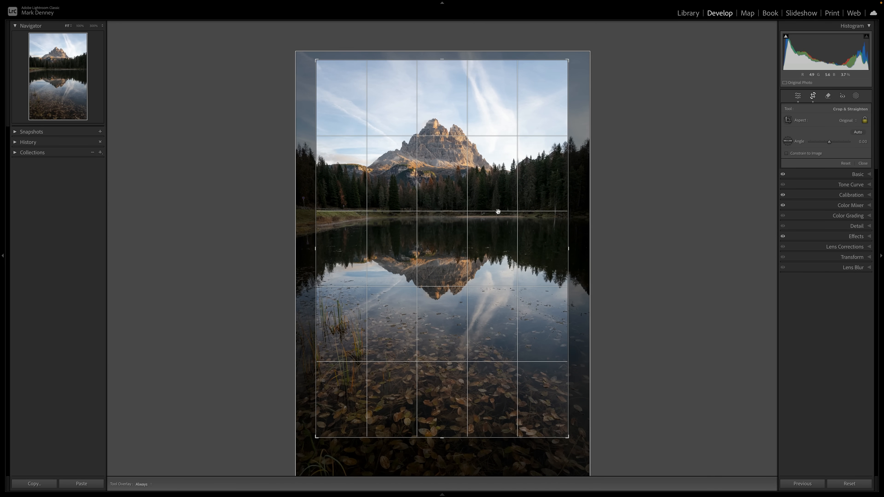
pyautogui.moveTo(484, 232); pyautogui.dragTo(489, 228)
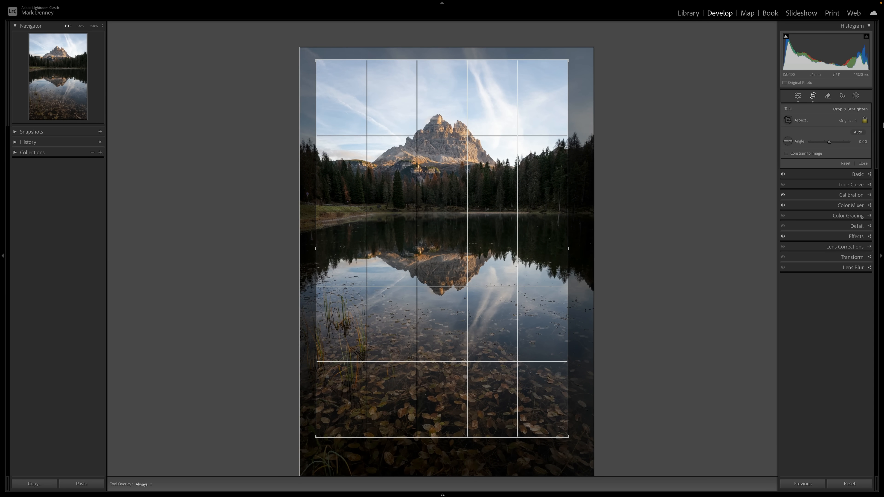
pyautogui.click(863, 163)
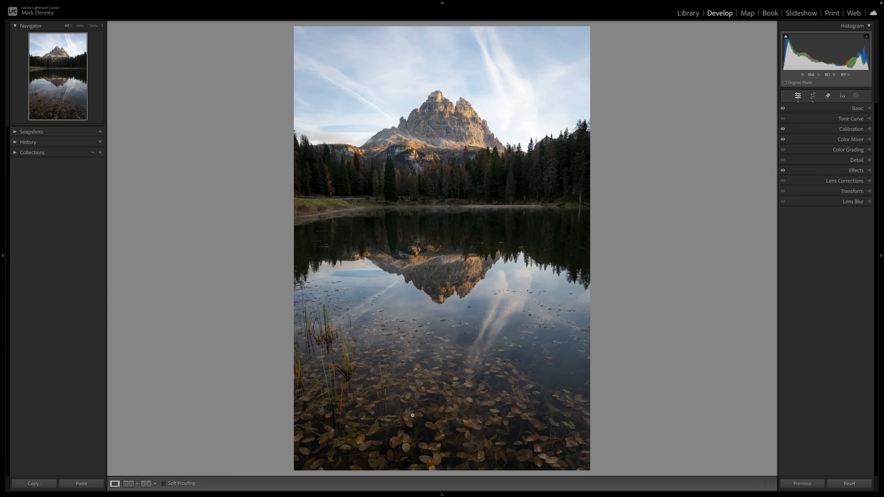
# Step: Add a linear gradient mask running diagonally from the foreground leaves up to the mountain
pyautogui.click(857, 97)
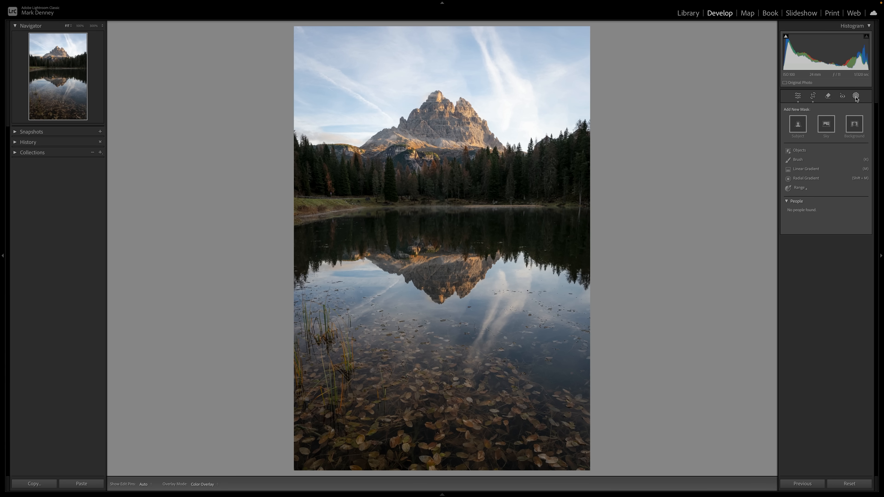
pyautogui.click(807, 169)
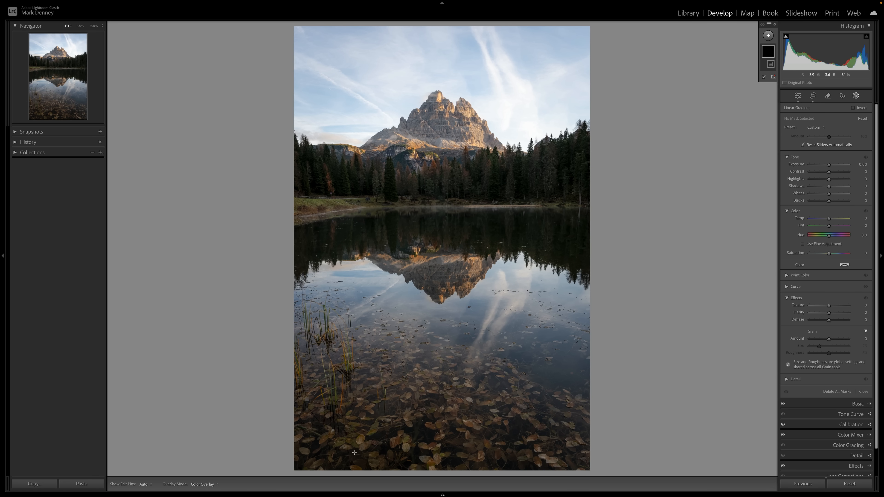
pyautogui.moveTo(354, 453); pyautogui.dragTo(451, 113)
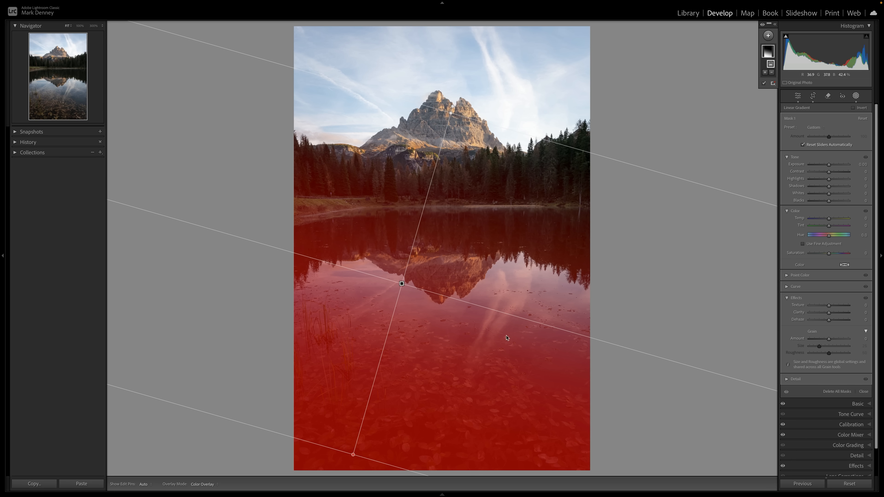
# Step: Set the linear gradient's Exposure to 0.38, Contrast 28, Shadows 32, Blacks -18, Saturation 28 and Temp 18, and compare with the mask off
pyautogui.moveTo(832, 166)
pyautogui.mouseDown()
pyautogui.moveTo(837, 188)
pyautogui.moveTo(826, 202)
pyautogui.moveTo(835, 174)
pyautogui.mouseUp()
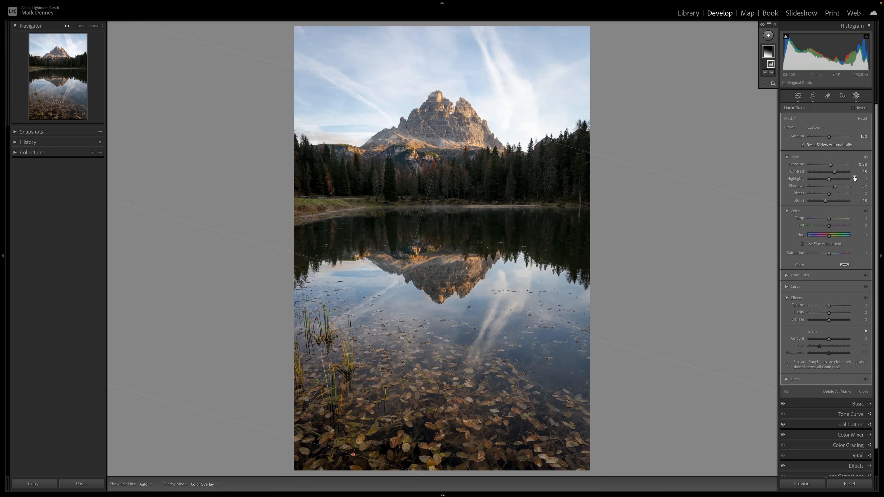
pyautogui.moveTo(831, 256); pyautogui.dragTo(832, 257)
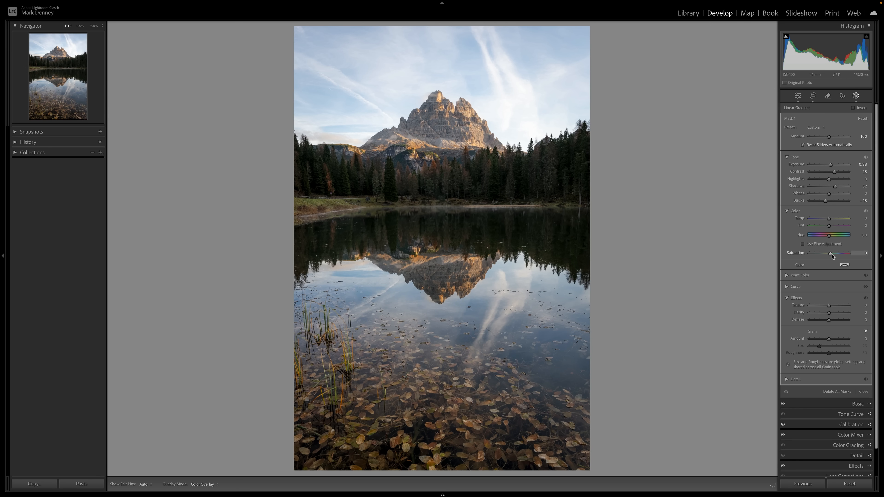
pyautogui.moveTo(836, 256); pyautogui.dragTo(836, 255)
pyautogui.moveTo(829, 219); pyautogui.dragTo(834, 219)
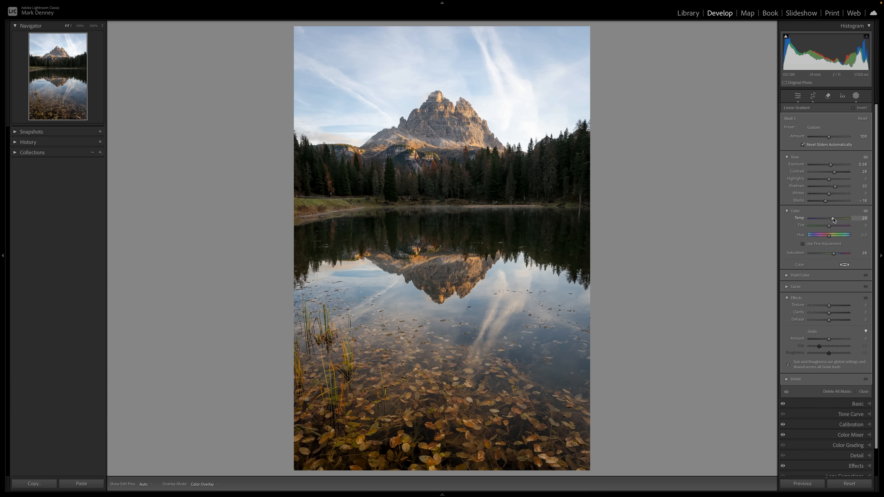
pyautogui.moveTo(833, 220); pyautogui.dragTo(833, 220)
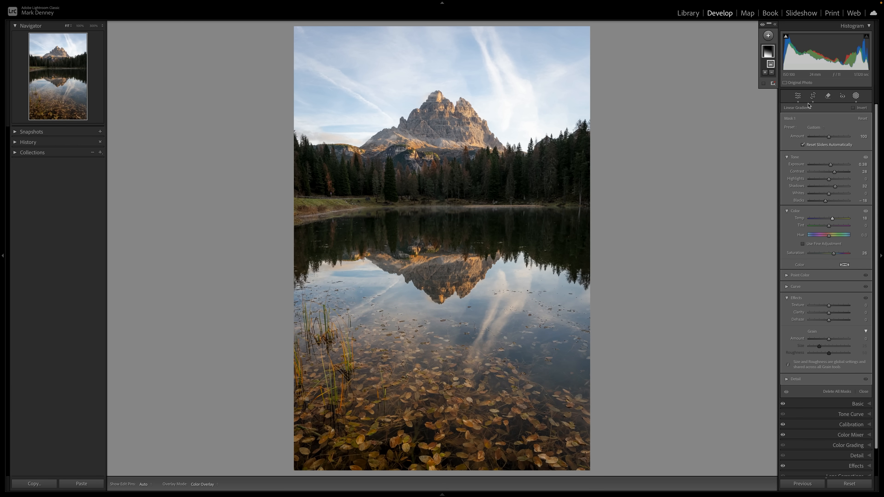
pyautogui.click(763, 26)
pyautogui.click(763, 25)
pyautogui.click(762, 26)
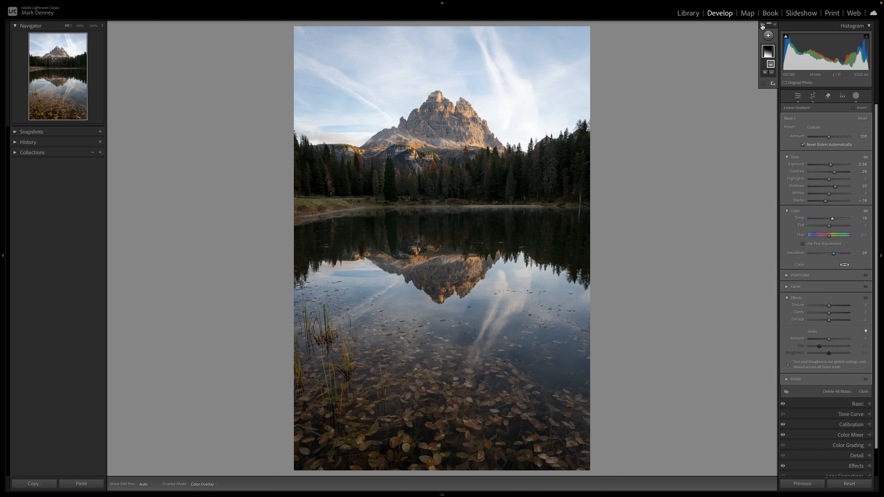
pyautogui.click(763, 25)
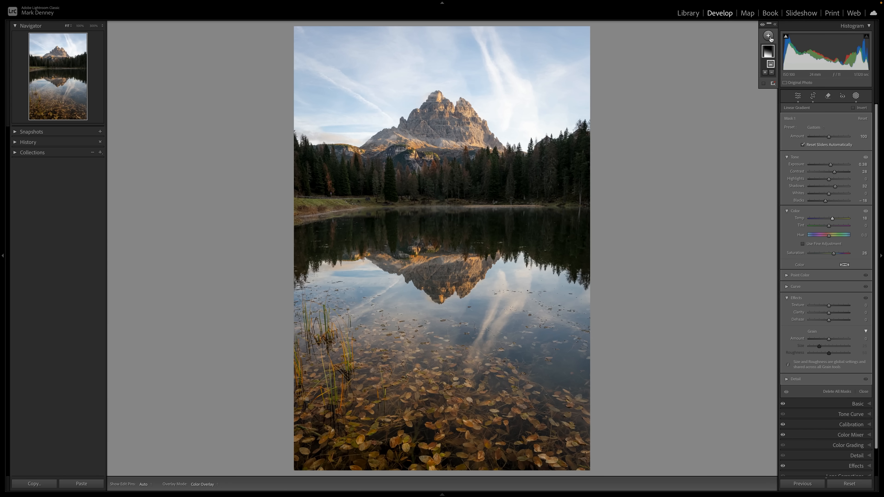
# Step: Add a wide radial gradient mask over the tree line and far shore, extending well past both sides of the photo
pyautogui.click(769, 36)
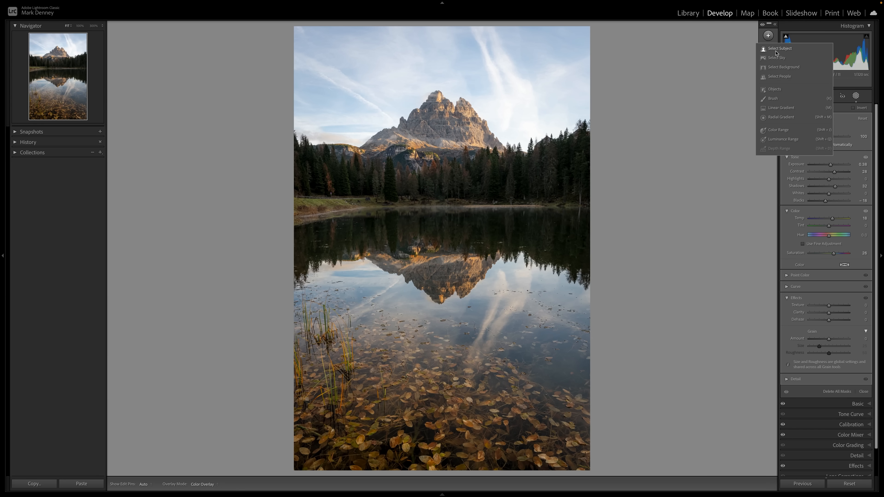
pyautogui.click(780, 119)
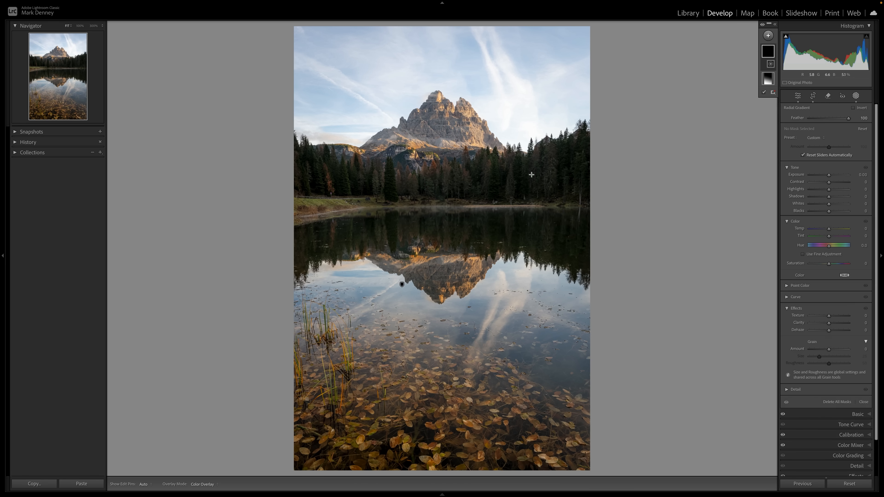
pyautogui.moveTo(432, 163); pyautogui.dragTo(667, 253)
pyautogui.moveTo(432, 163); pyautogui.dragTo(434, 193)
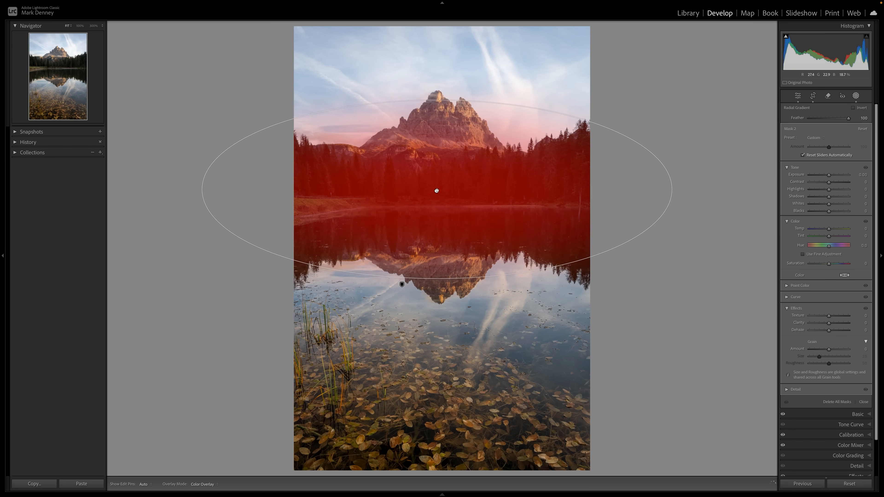
pyautogui.moveTo(671, 193); pyautogui.dragTo(753, 193)
# Step: Set the radial mask's Exposure to 0.49, Contrast 14, Shadows 27, Blacks -12 and Temp 12, compare with it hidden, and leave masking
pyautogui.moveTo(830, 178); pyautogui.dragTo(834, 198)
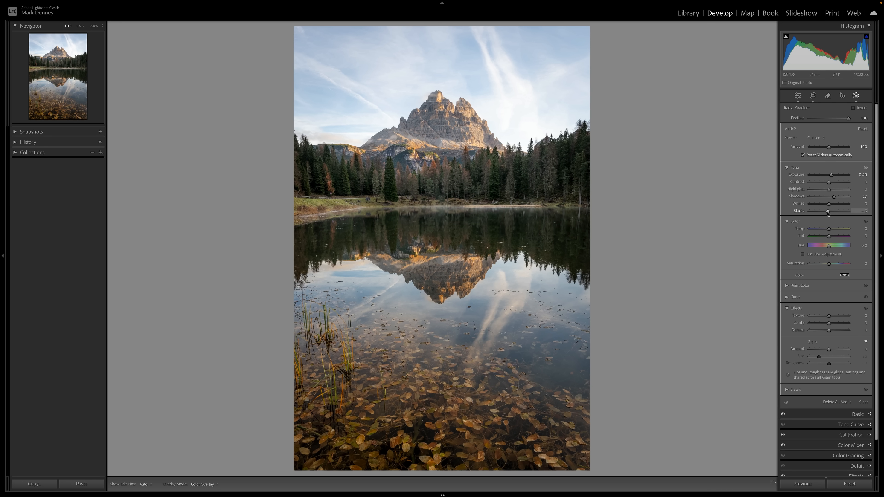
pyautogui.moveTo(827, 213); pyautogui.dragTo(833, 184)
pyautogui.moveTo(831, 229); pyautogui.dragTo(834, 230)
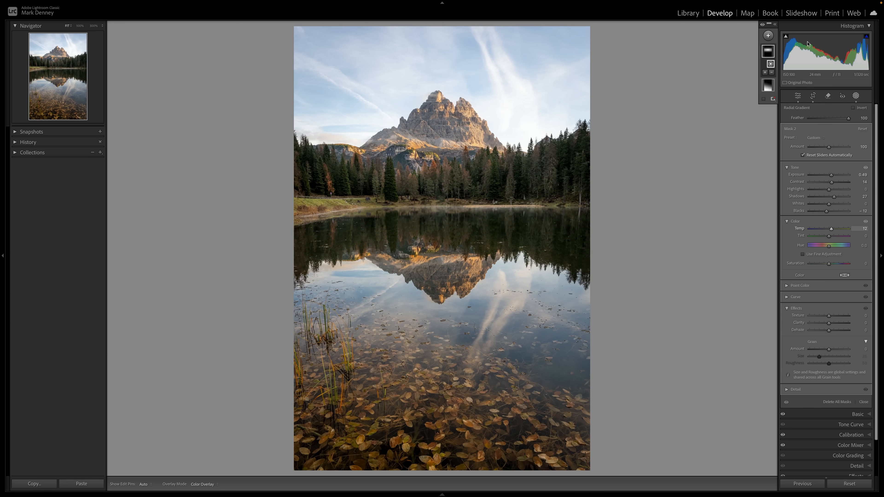
pyautogui.click(776, 26)
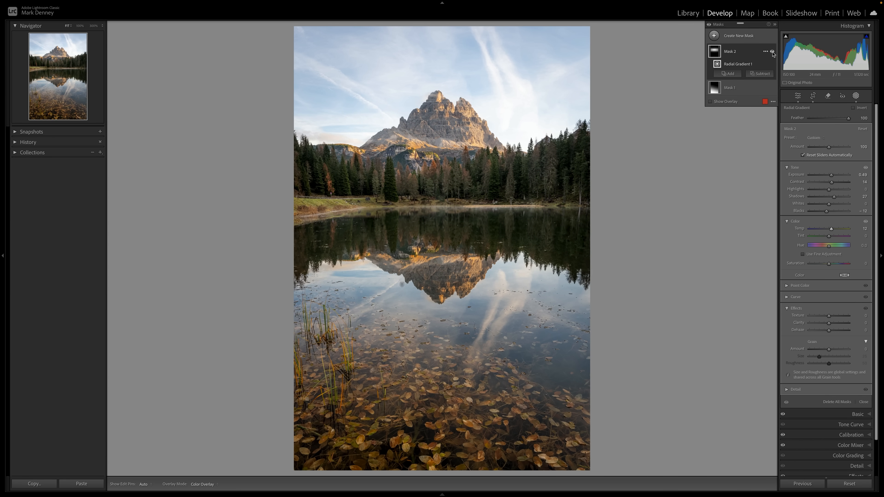
pyautogui.click(773, 53)
pyautogui.click(773, 52)
pyautogui.click(773, 52)
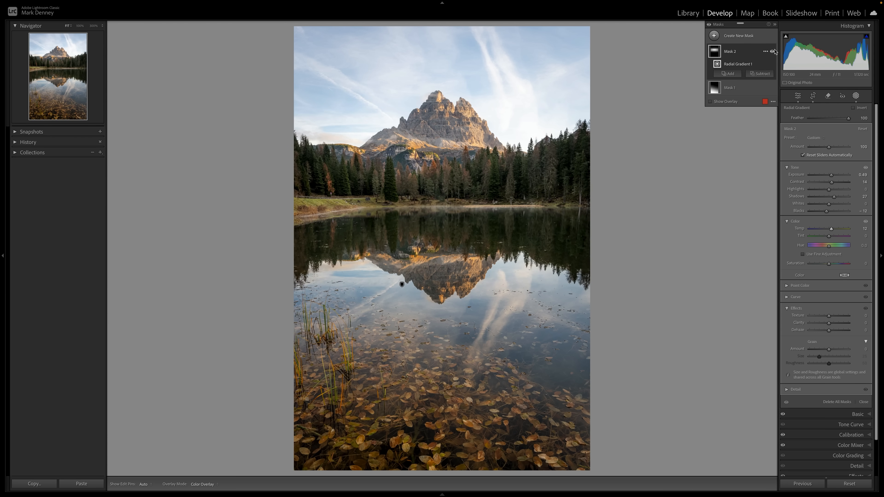
pyautogui.click(775, 24)
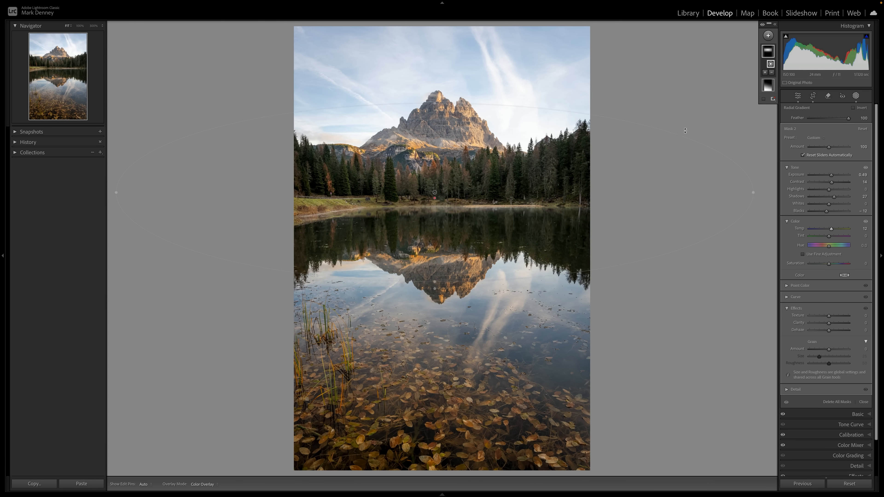
pyautogui.click(799, 97)
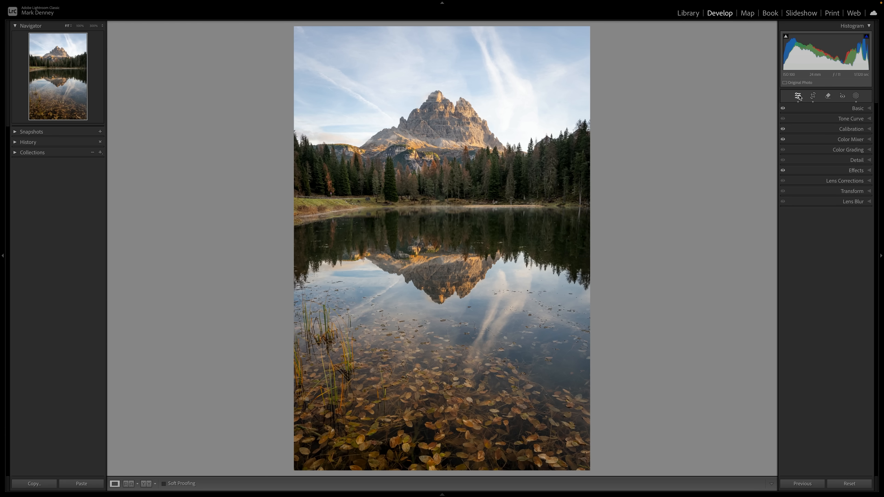
# Step: Compare the edited photo with its unedited version several times
pyautogui.press('\\')
pyautogui.press('\\')
pyautogui.press('\\')
pyautogui.press('\\')
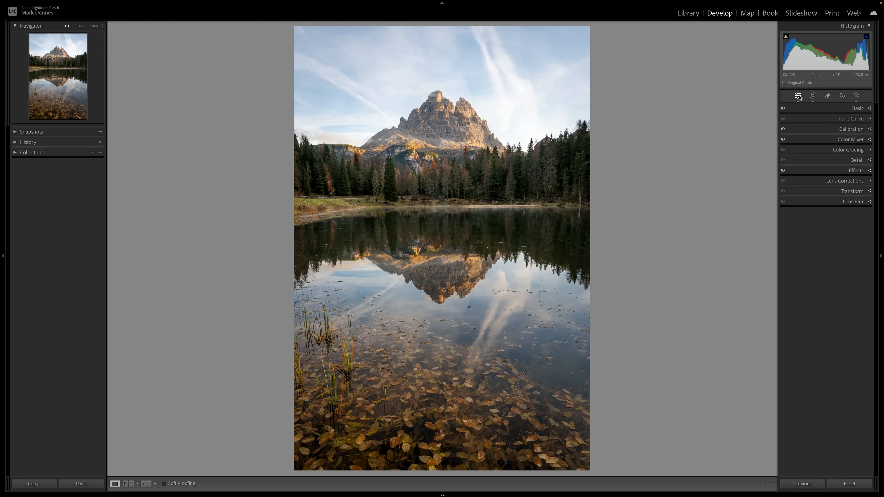
pyautogui.press('\\')
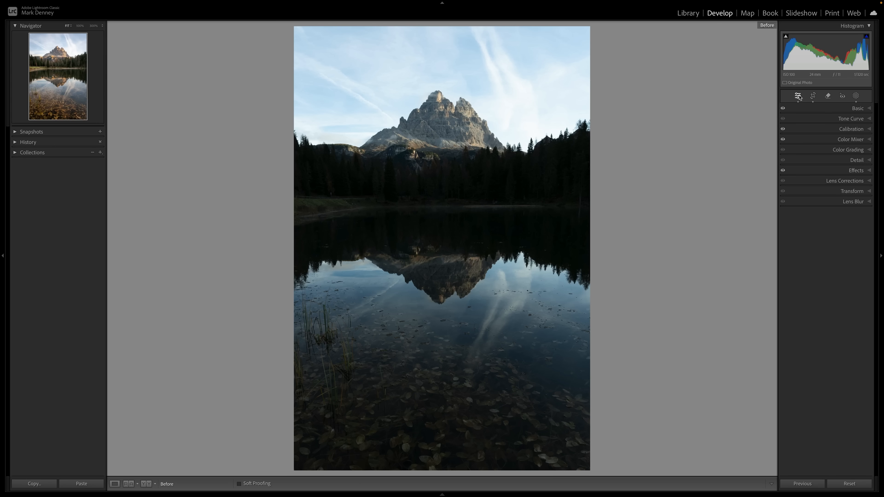
pyautogui.press('\\')
pyautogui.press('\\')
pyautogui.press('\\')
pyautogui.press('\\')
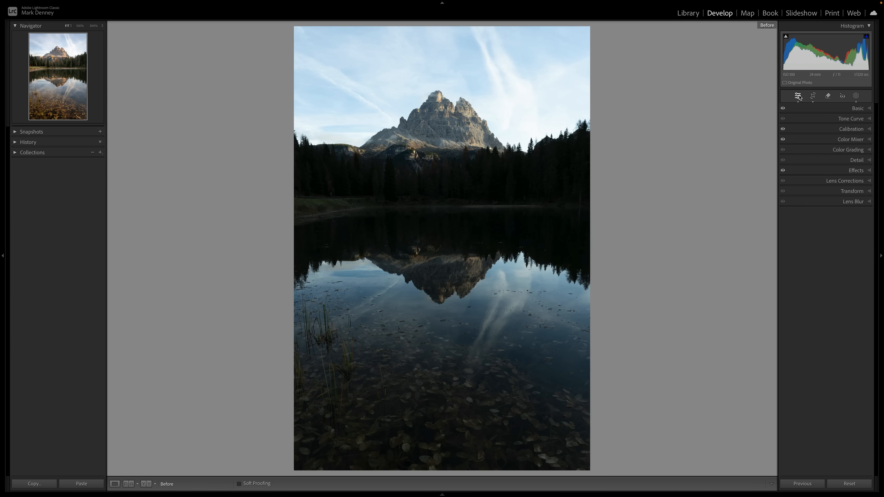